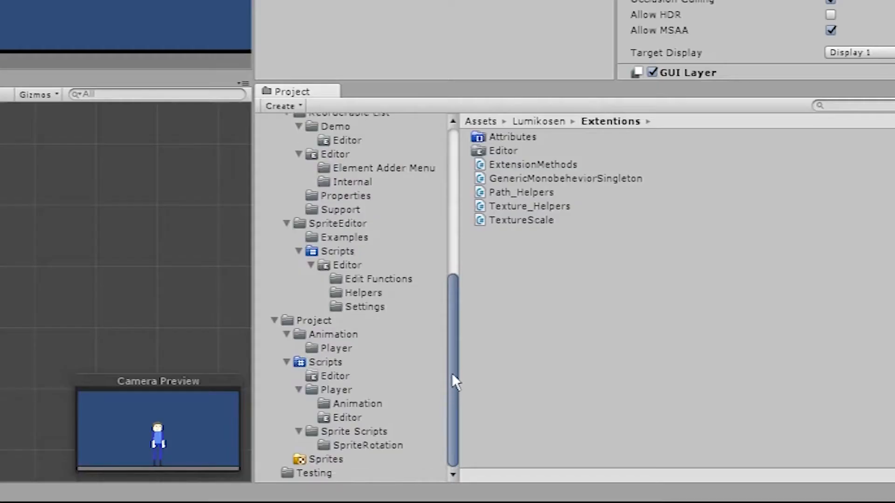
pyautogui.moveTo(451, 373); pyautogui.dragTo(446, 265)
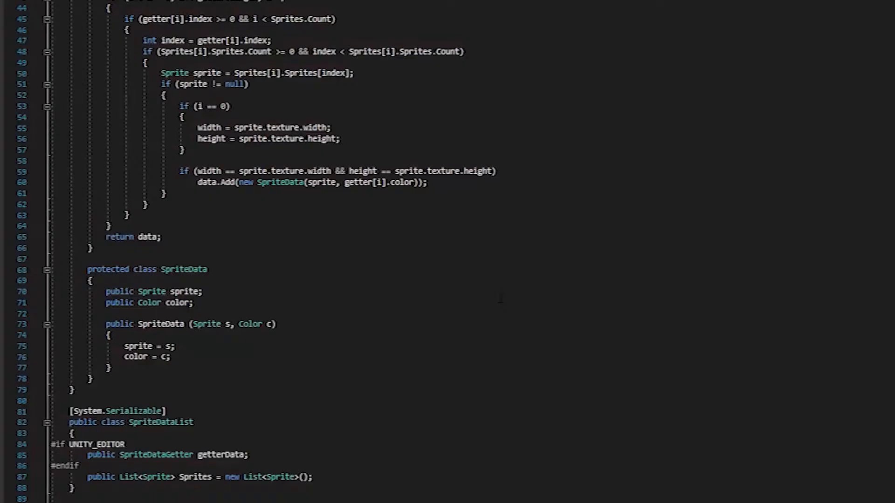
# Examine the sprite-merging code in GetSprite, GenerateSprite and GetSpriteDataList.
pyautogui.scroll(12, 500, 298)
pyautogui.scroll(-4, 502, 301)
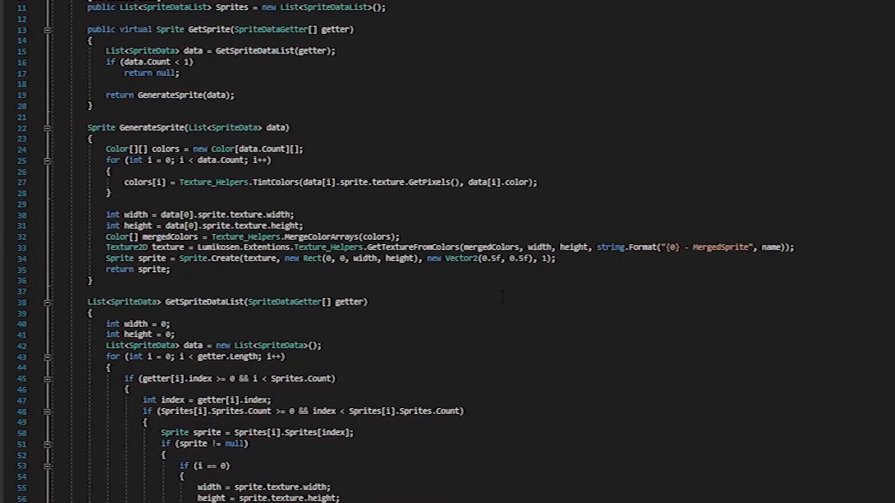
pyautogui.scroll(-4, 502, 297)
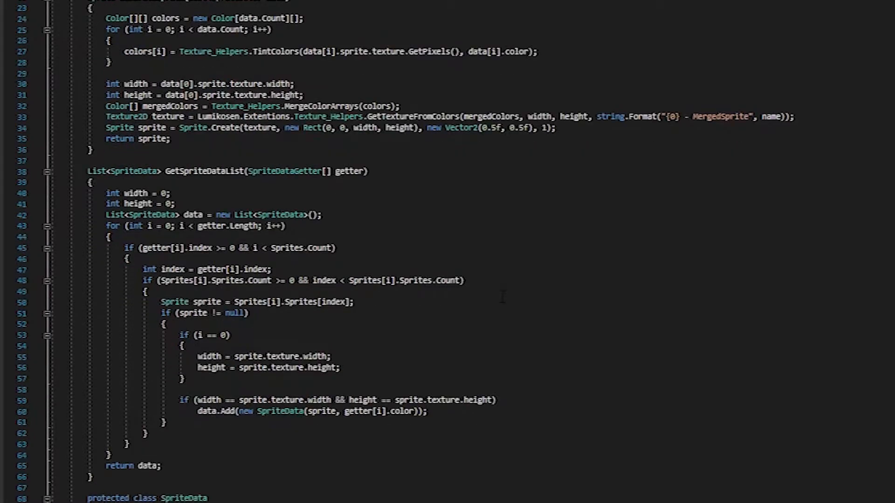
pyautogui.scroll(-2, 511, 305)
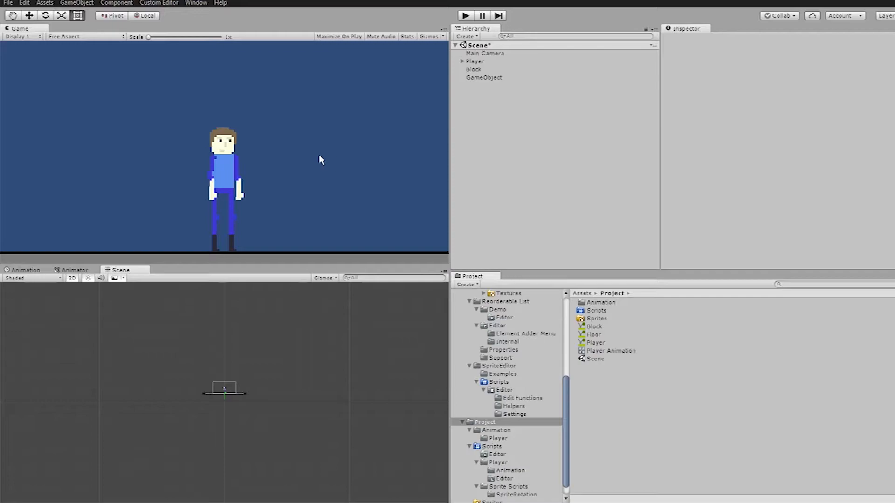
# Open the custom Sprite Editor and enlarge its window around the blank 30 by 30 canvas.
pyautogui.click(196, 3)
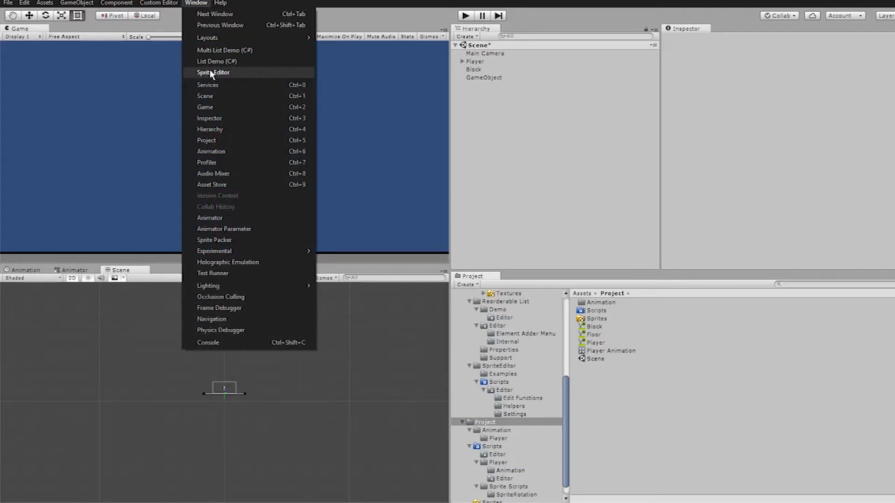
pyautogui.click(212, 73)
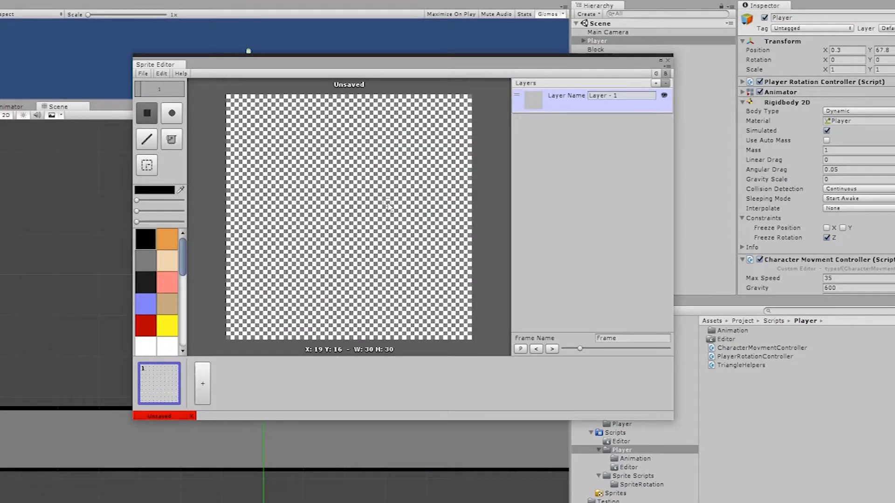
pyautogui.moveTo(672, 419); pyautogui.dragTo(763, 490)
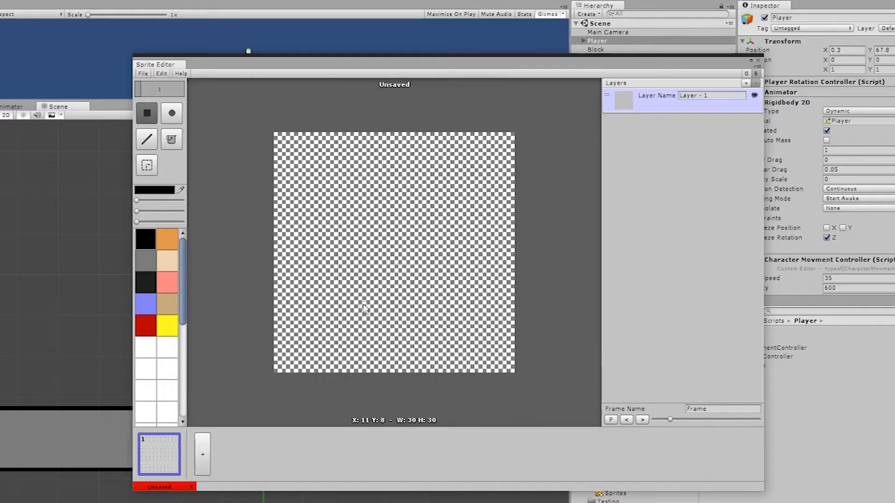
# Draw a black cap-crown outline about 11 pixels wide and 6 pixels high in the upper part of the canvas.
pyautogui.scroll(5, 363, 308)
pyautogui.moveTo(278, 189); pyautogui.dragTo(363, 281, button='middle')
pyautogui.moveTo(364, 281); pyautogui.dragTo(313, 168, button='middle')
pyautogui.scroll(-5, 313, 168)
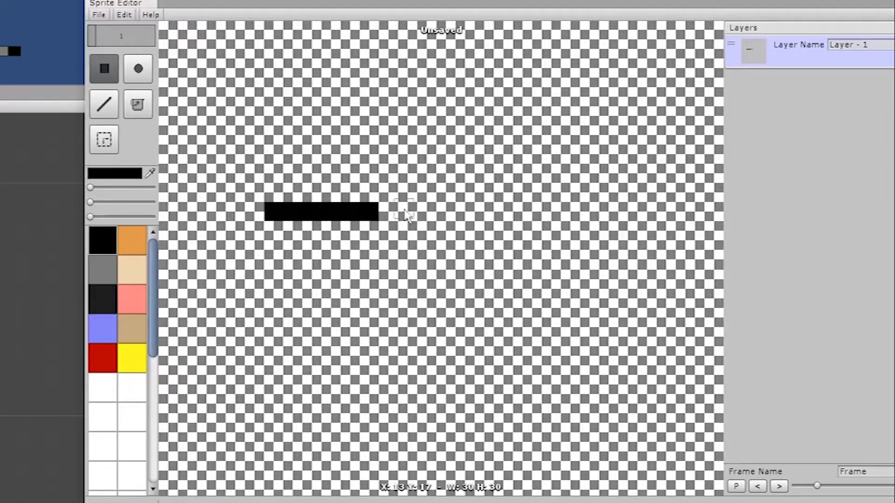
pyautogui.moveTo(378, 210)
pyautogui.mouseDown()
pyautogui.moveTo(274, 203)
pyautogui.moveTo(275, 189)
pyautogui.moveTo(444, 174)
pyautogui.moveTo(446, 210)
pyautogui.mouseUp()
pyautogui.moveTo(427, 192); pyautogui.dragTo(274, 192, button='right')
# Draw a blue brim about 14 pixels long along the cap's lower edge, with its rear half in a lighter blue.
pyautogui.click(102, 328)
pyautogui.click(115, 173)
pyautogui.click(11, 57)
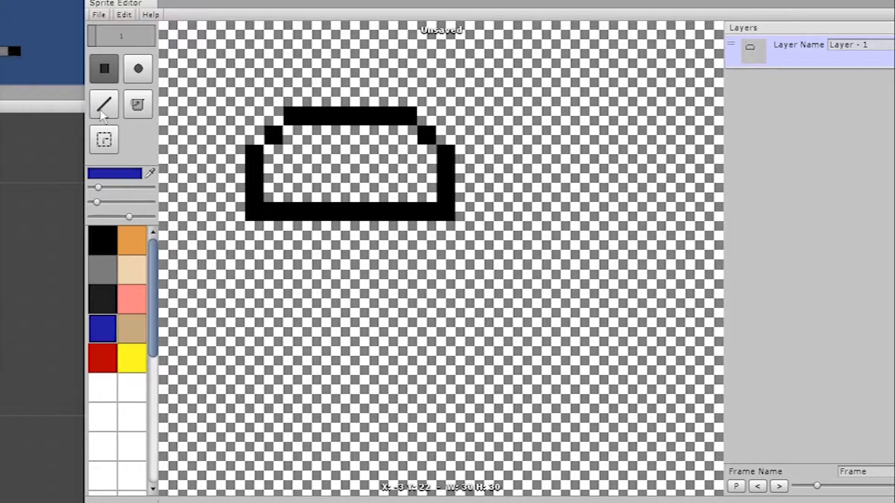
pyautogui.click(101, 111)
pyautogui.moveTo(254, 211); pyautogui.dragTo(503, 211)
pyautogui.click(103, 175)
pyautogui.click(8, 62)
pyautogui.moveTo(254, 211); pyautogui.dragTo(369, 211)
# Fill the cap's side and corner outline with dark navy and fill the interior of the crown.
pyautogui.click(107, 174)
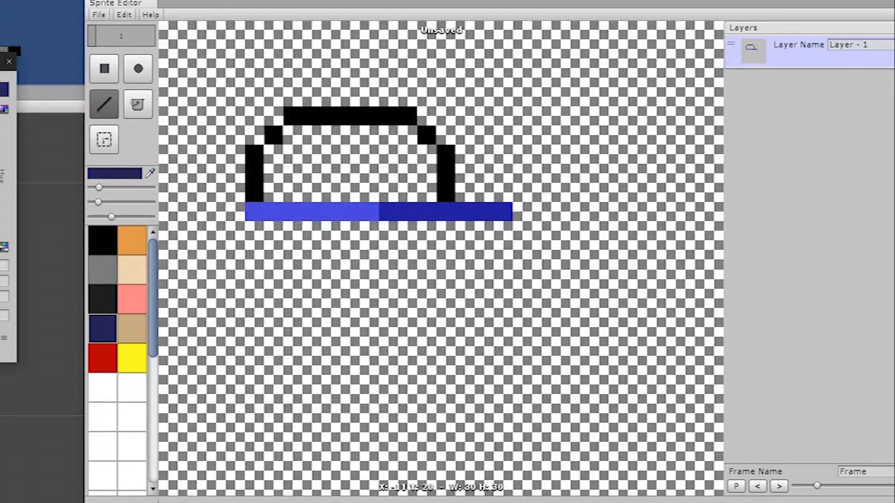
pyautogui.click(138, 105)
pyautogui.click(254, 173)
pyautogui.click(273, 136)
pyautogui.click(115, 174)
pyautogui.click(9, 62)
pyautogui.click(307, 168)
# Paint yellow stripes on the cap's crown and recolour its top edge.
pyautogui.click(132, 359)
pyautogui.moveTo(312, 173)
pyautogui.mouseDown()
pyautogui.moveTo(312, 192)
pyautogui.moveTo(331, 136)
pyautogui.moveTo(293, 192)
pyautogui.mouseUp()
pyautogui.click(115, 174)
pyautogui.click(10, 60)
pyautogui.click(103, 328)
pyautogui.click(104, 299)
pyautogui.moveTo(331, 116); pyautogui.dragTo(350, 116)
pyautogui.click(131, 357)
pyautogui.moveTo(407, 135)
pyautogui.mouseDown()
pyautogui.moveTo(426, 192)
pyautogui.moveTo(408, 192)
pyautogui.moveTo(397, 147)
pyautogui.moveTo(408, 192)
pyautogui.mouseUp()
pyautogui.click(105, 330)
pyautogui.click(132, 358)
pyautogui.click(105, 330)
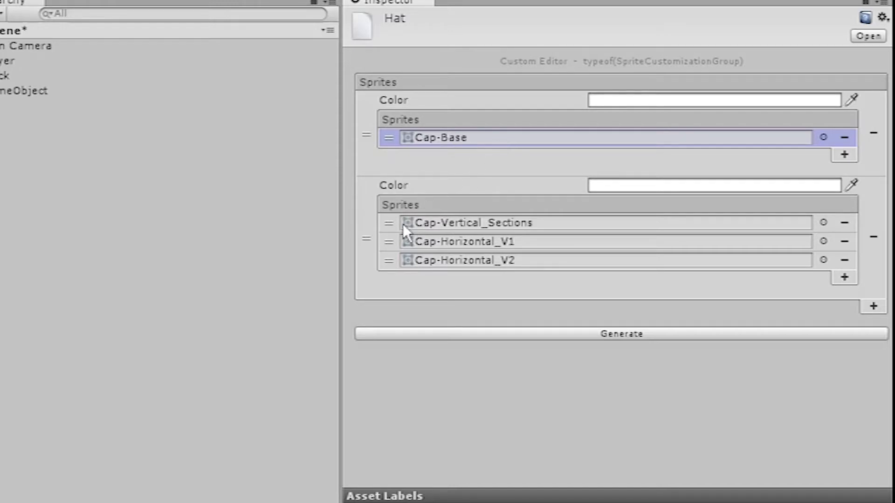
pyautogui.click(873, 307)
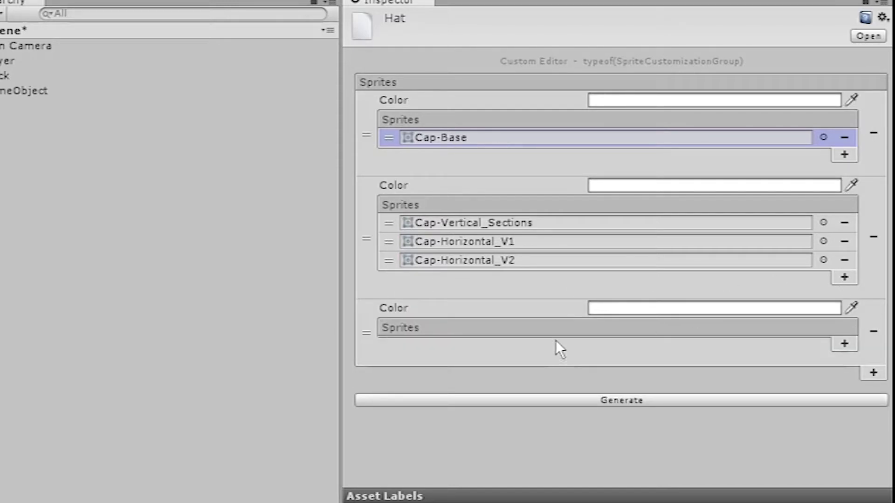
pyautogui.click(844, 344)
pyautogui.click(873, 342)
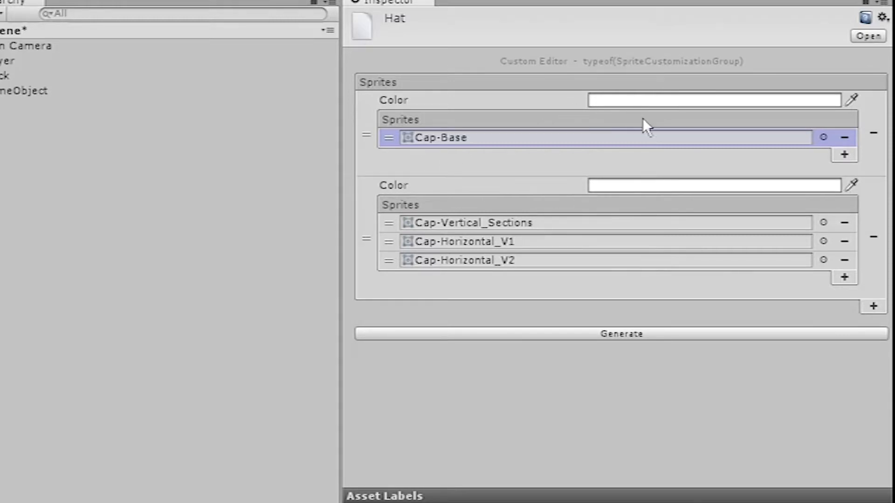
# Generate the Hat preview, set the Cap-Base group's colour to red, and regenerate the hat.
pyautogui.click(598, 333)
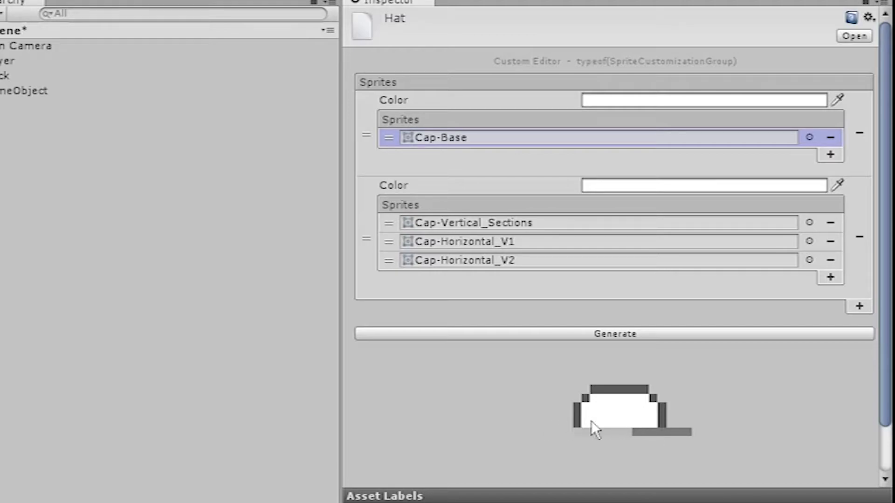
pyautogui.click(607, 102)
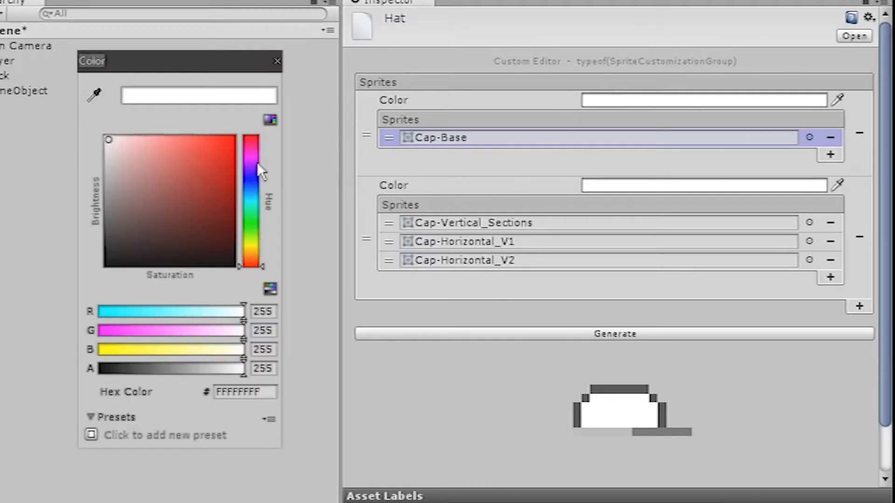
pyautogui.click(205, 143)
pyautogui.click(277, 62)
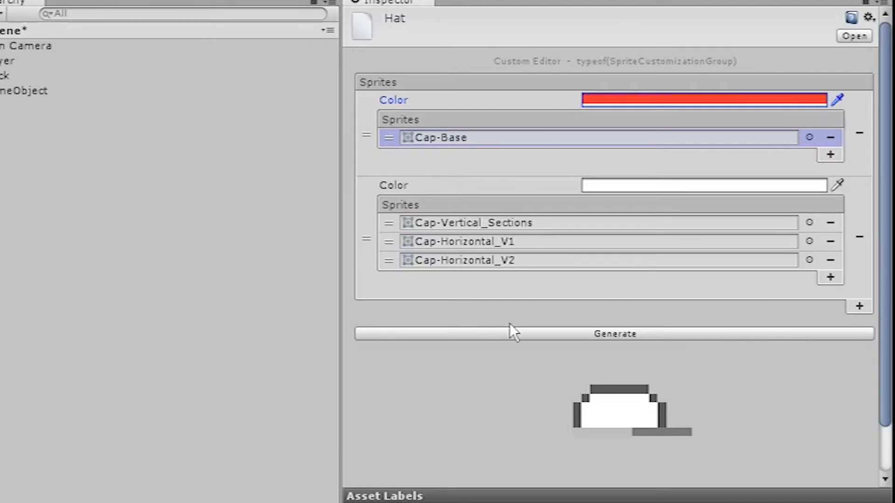
pyautogui.click(521, 334)
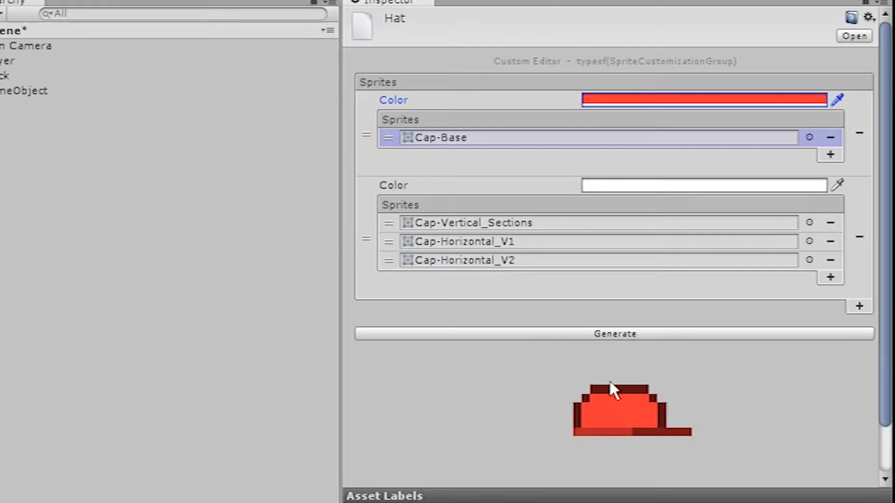
# Generate the hat in turn with the Cap-Vertical_Sections, Cap-Horizontal_V1 and Cap-Horizontal_V2 patterns.
pyautogui.click(392, 226)
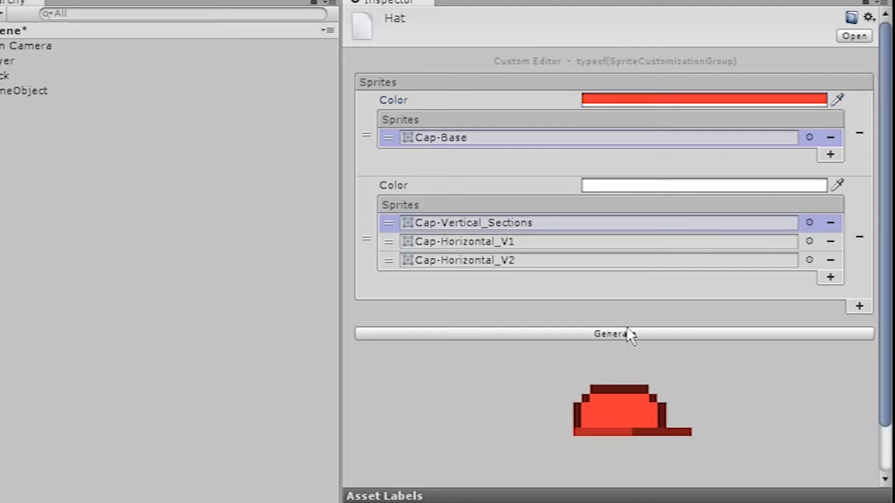
pyautogui.click(492, 329)
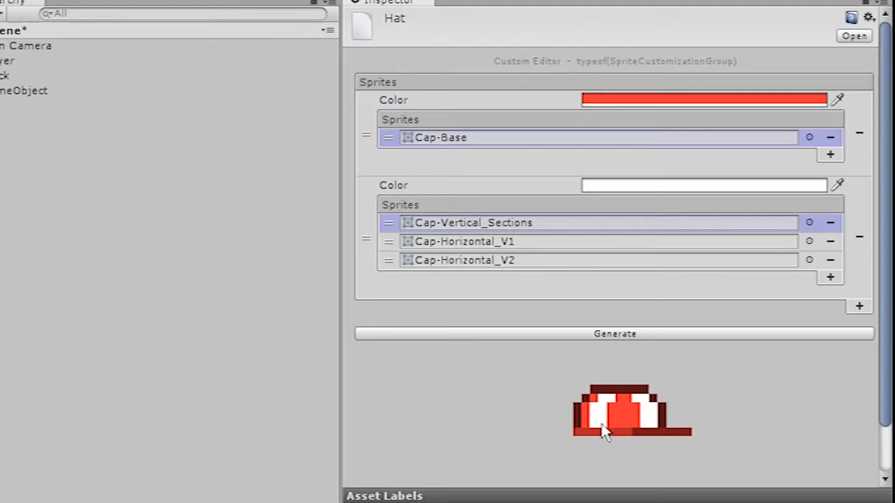
pyautogui.click(389, 239)
pyautogui.click(483, 334)
pyautogui.click(394, 266)
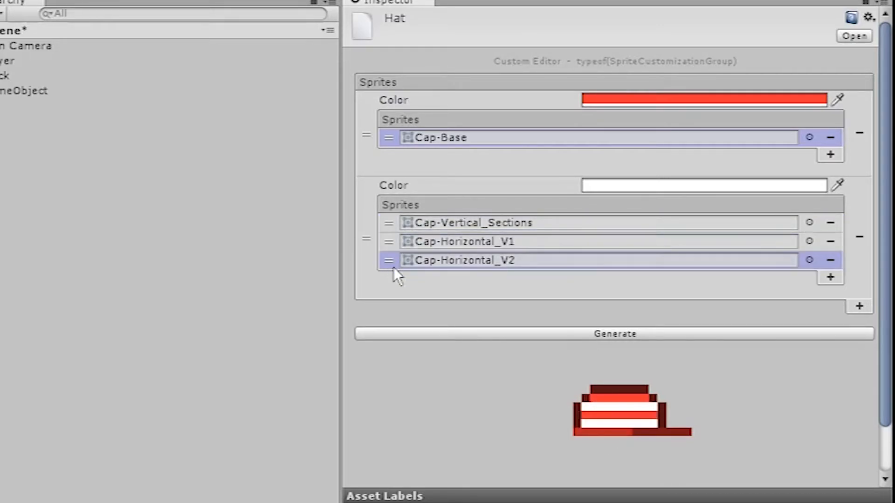
pyautogui.click(453, 333)
# Set the pattern group's colour to blue and regenerate the hat.
pyautogui.click(703, 185)
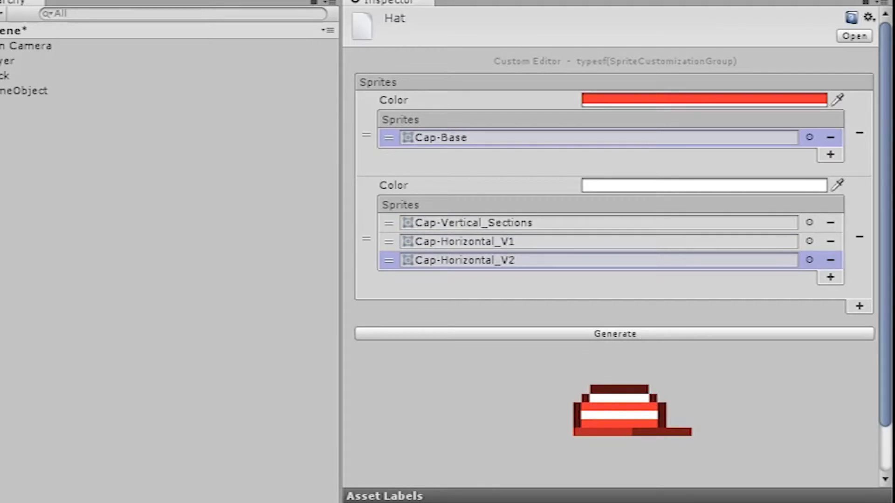
pyautogui.click(540, 334)
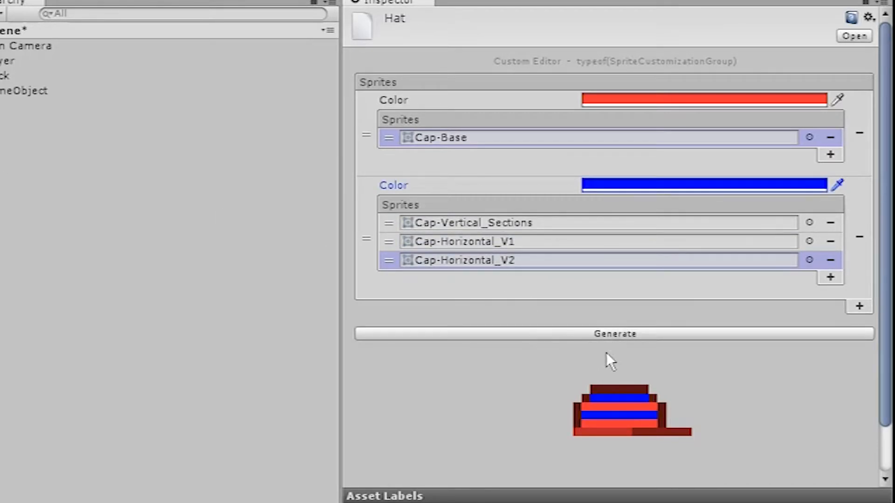
pyautogui.click(527, 334)
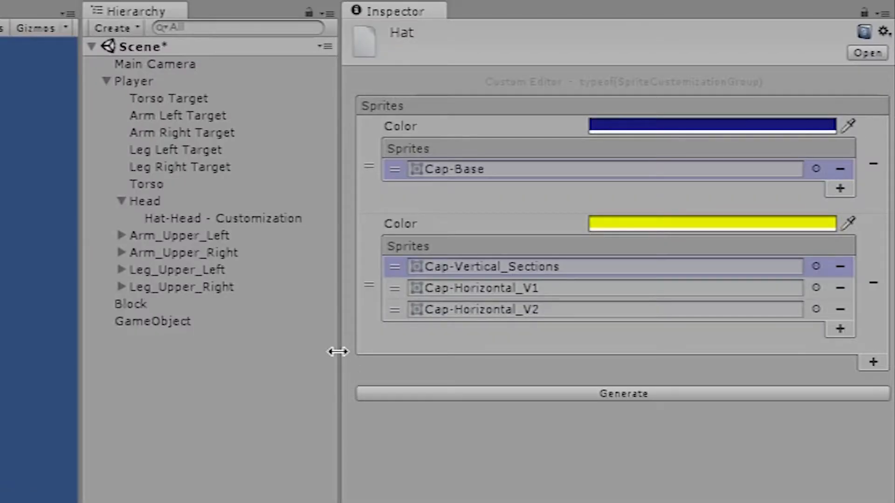
# Switch the blue and yellow hat's pattern to Cap-Horizontal_V1 and on to Cap-Horizontal_V2.
pyautogui.moveTo(338, 351); pyautogui.dragTo(298, 353)
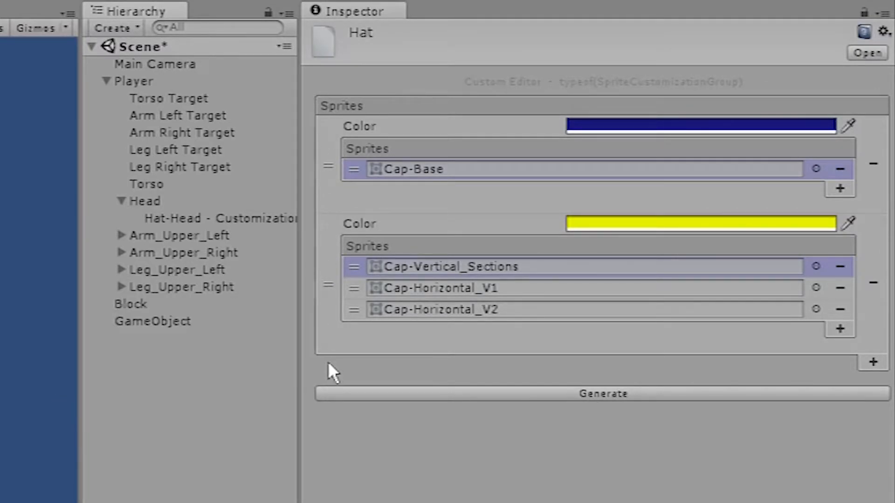
pyautogui.click(354, 288)
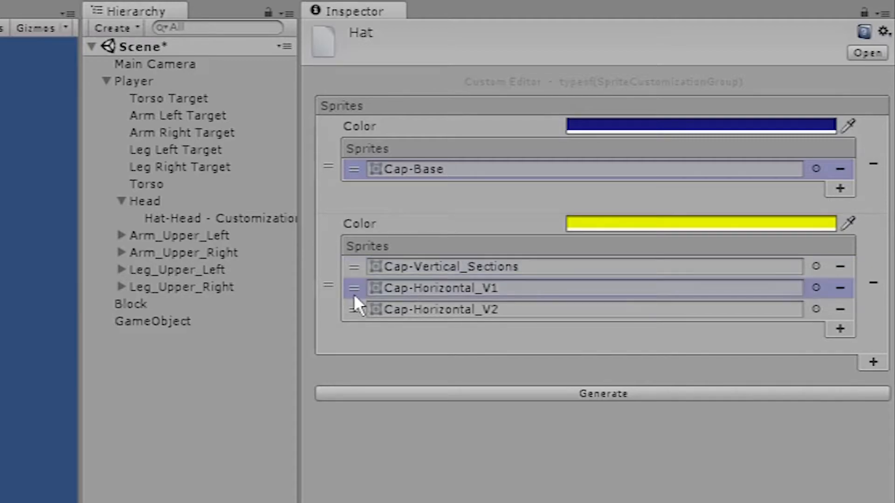
pyautogui.click(354, 310)
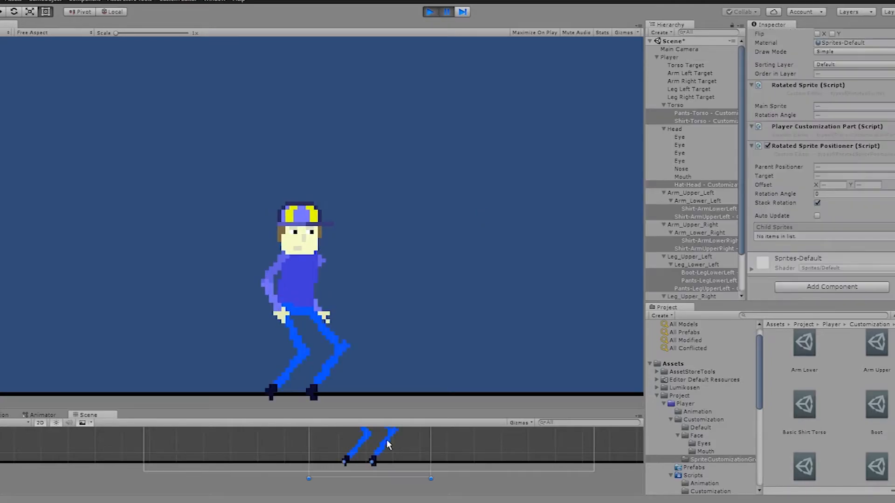
pyautogui.moveTo(474, 438); pyautogui.dragTo(163, 431)
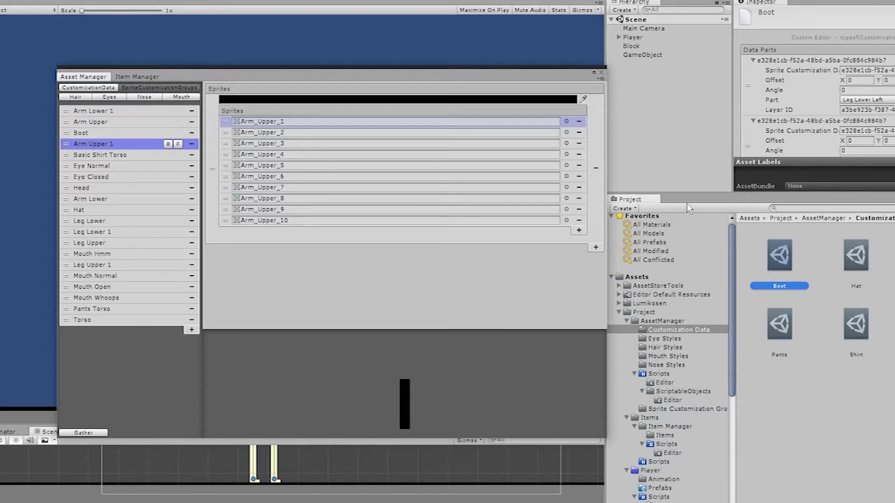
# Show the Hat sprite group in the Asset Manager and reposition the manager window.
pyautogui.click(96, 210)
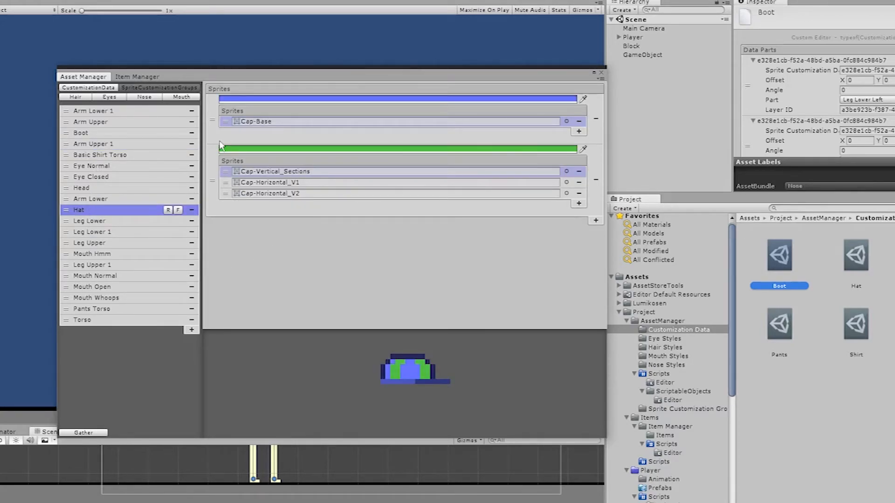
pyautogui.moveTo(208, 81); pyautogui.dragTo(214, 63)
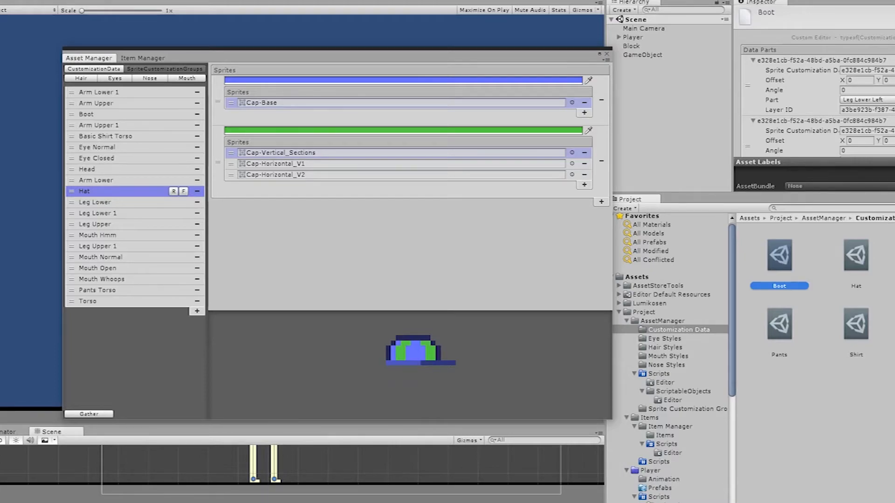
pyautogui.moveTo(322, 56)
pyautogui.mouseDown()
pyautogui.moveTo(326, 30)
pyautogui.moveTo(345, 302)
pyautogui.moveTo(338, 55)
pyautogui.mouseUp()
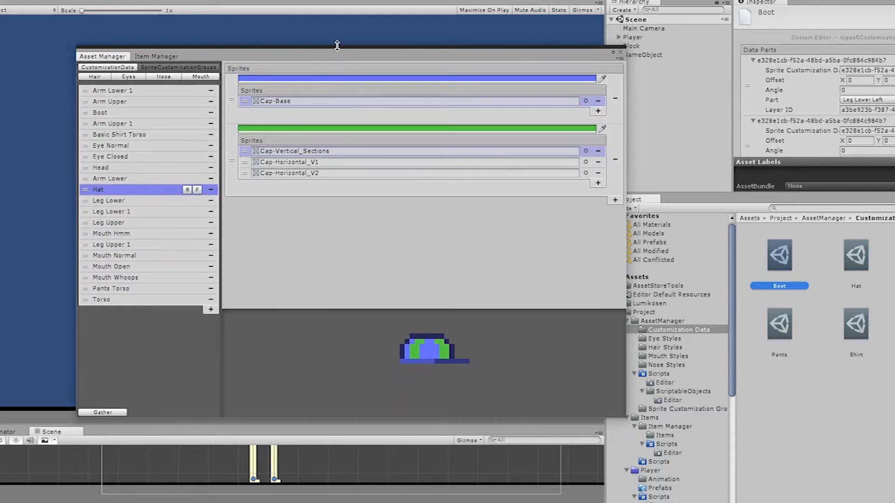
# Compare the Item Manager's clothing lists with the Asset Manager's sprite groups, ending on the Item Manager.
pyautogui.click(166, 57)
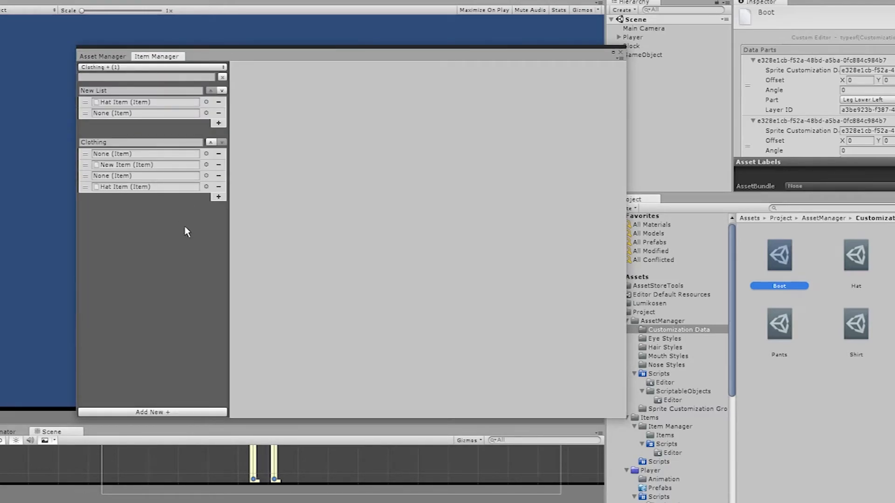
pyautogui.click(120, 56)
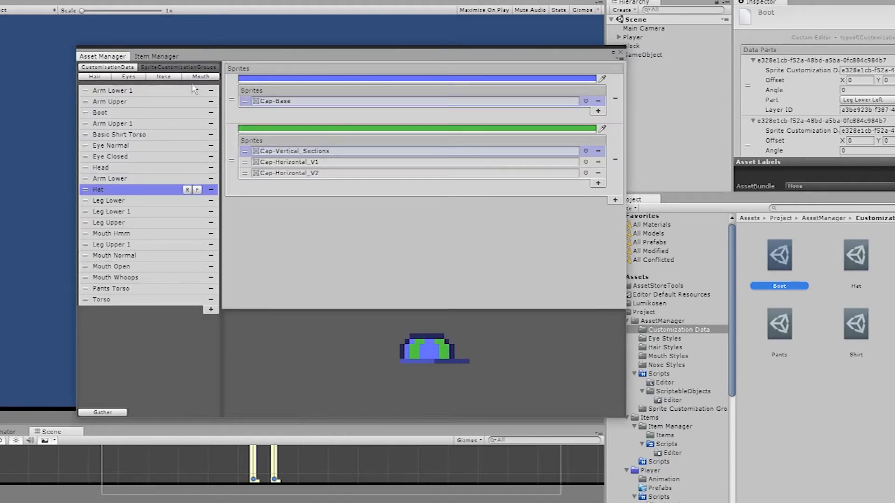
pyautogui.click(158, 57)
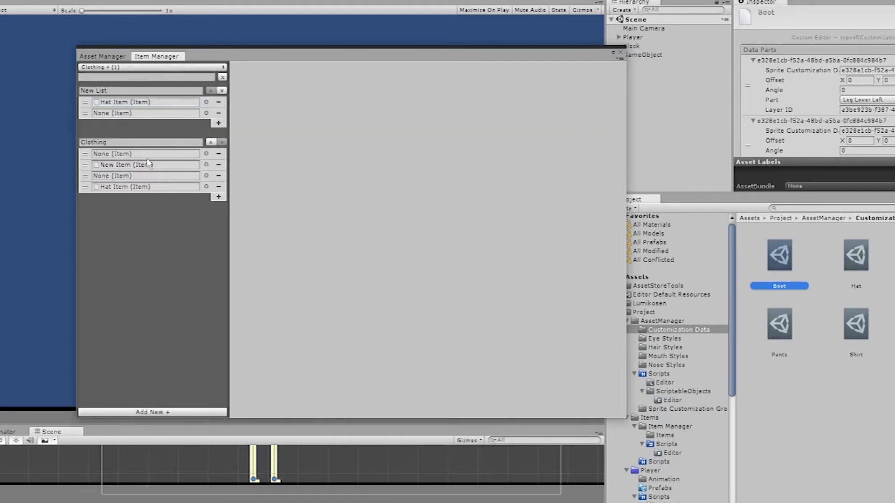
pyautogui.click(102, 56)
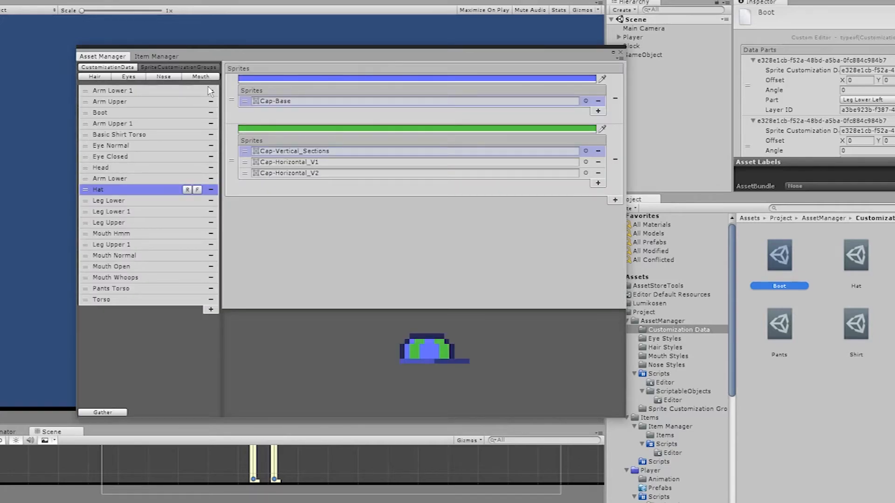
pyautogui.click(156, 57)
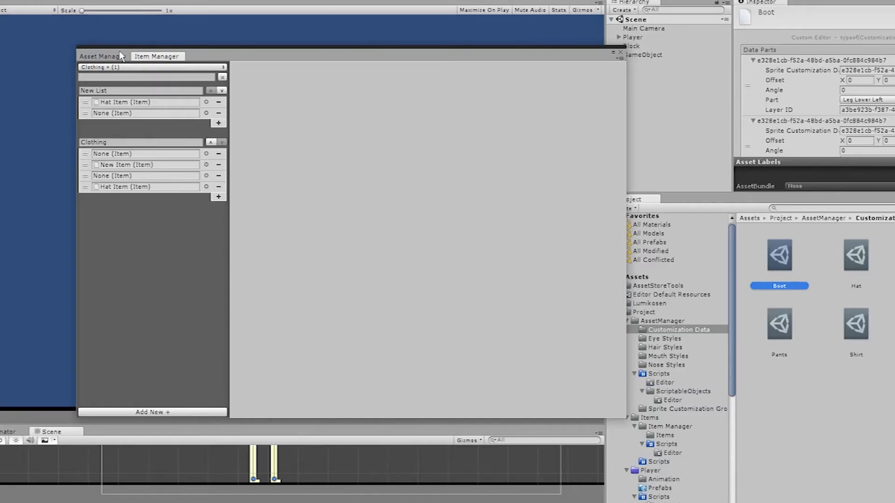
# Review the Asset Manager's Hair, Eyes, Nose and Mouth style lists, ending on the mouth styles.
pyautogui.click(105, 57)
pyautogui.click(154, 56)
pyautogui.click(105, 58)
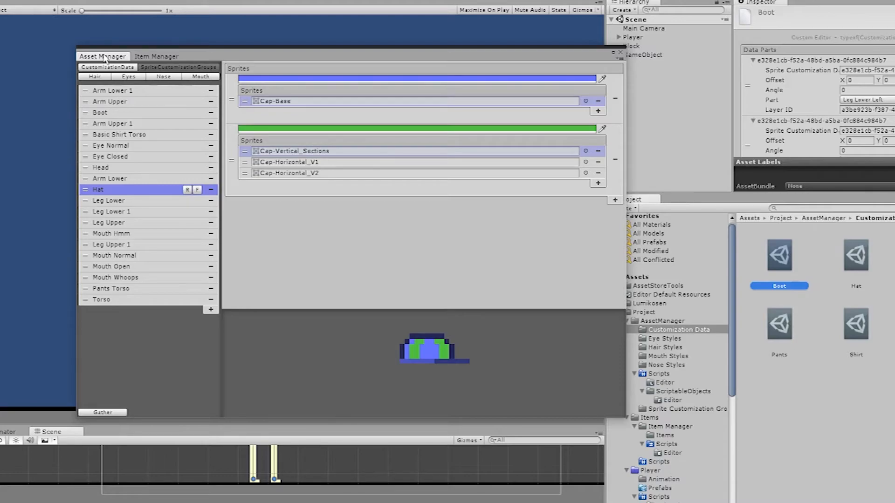
pyautogui.click(96, 78)
pyautogui.click(130, 79)
pyautogui.click(160, 78)
pyautogui.click(190, 77)
pyautogui.click(137, 98)
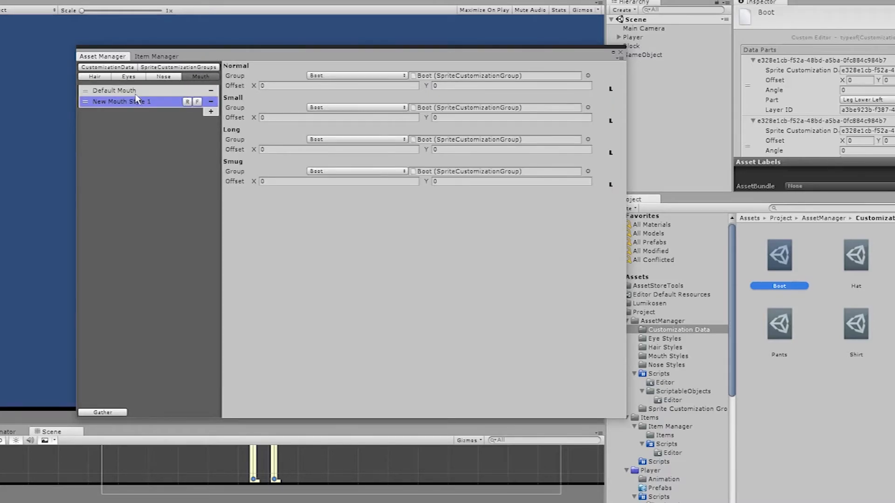
# Reposition the manager window and compare the Item Manager with the Asset Manager, ending on the Item Manager.
pyautogui.click(155, 56)
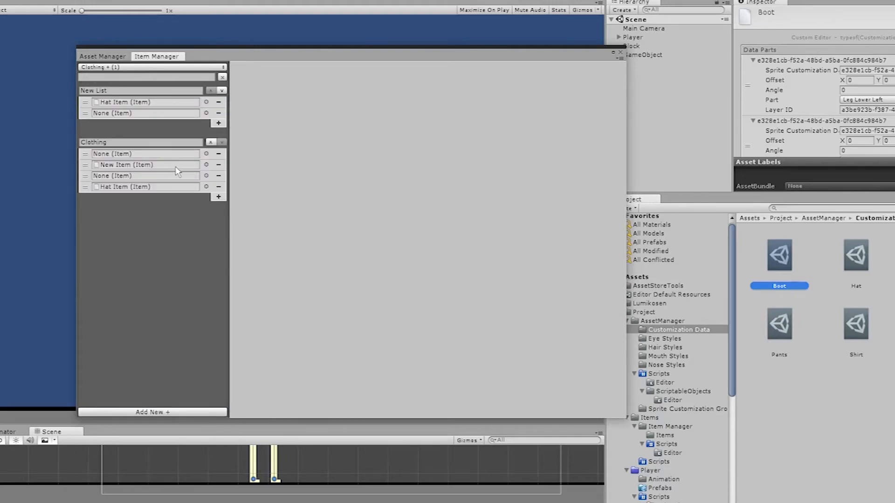
pyautogui.moveTo(206, 56)
pyautogui.mouseDown()
pyautogui.moveTo(201, 304)
pyautogui.moveTo(194, 64)
pyautogui.mouseUp()
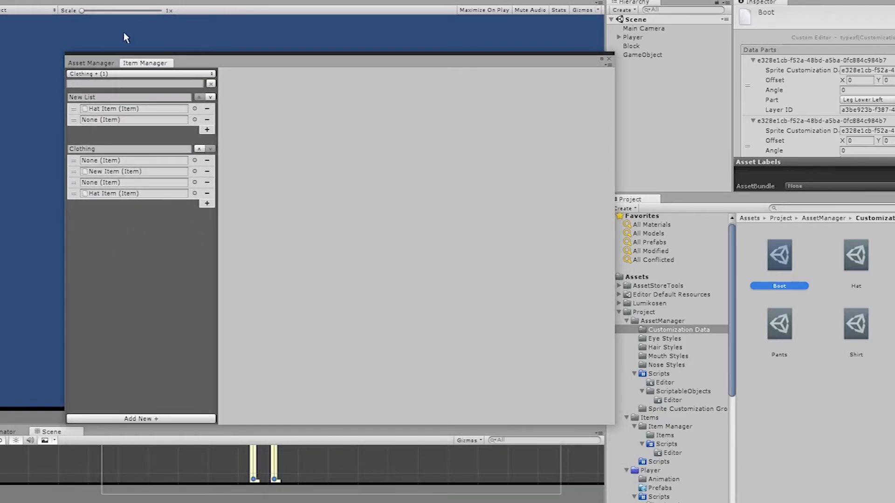
pyautogui.click(106, 64)
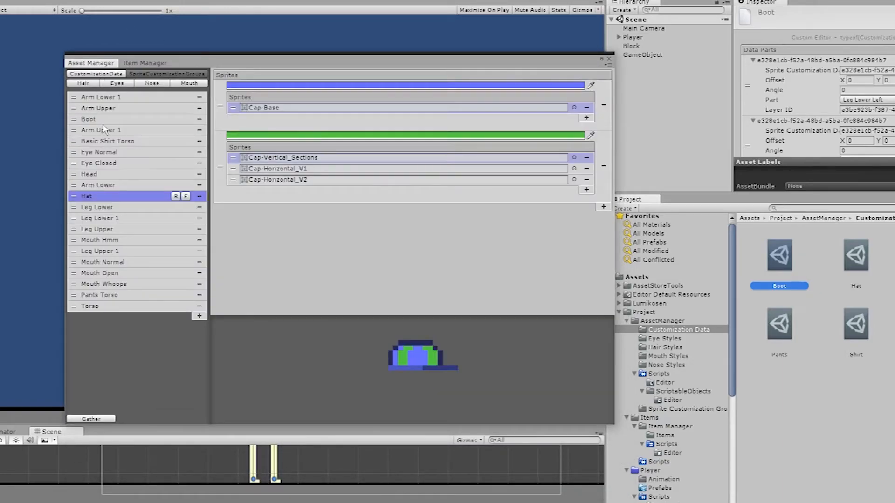
pyautogui.click(135, 64)
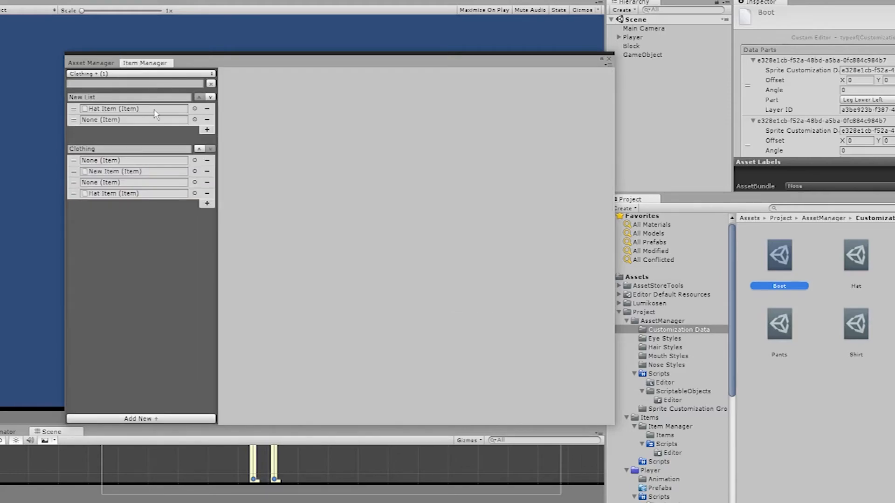
# Filter the item lists by "i", clear the filter, and locate New List's Hat Item in the project files.
pyautogui.click(106, 84)
pyautogui.write('i')
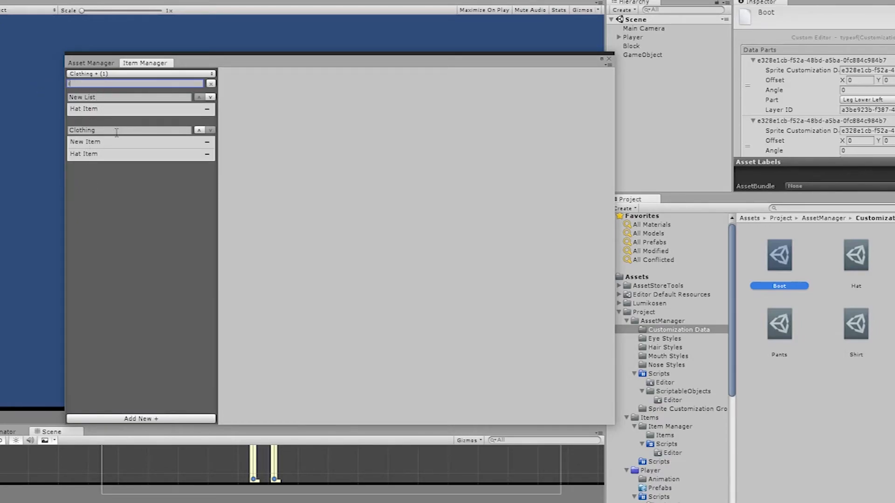
pyautogui.press('BackSpace')
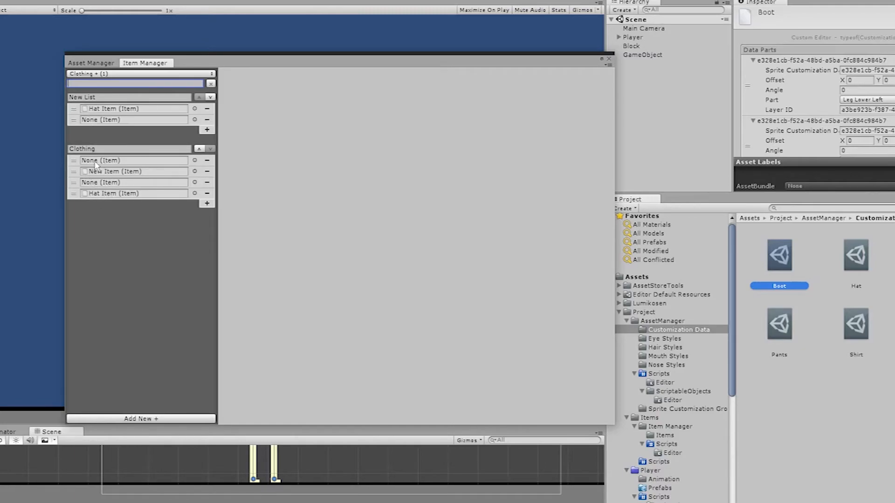
pyautogui.click(111, 109)
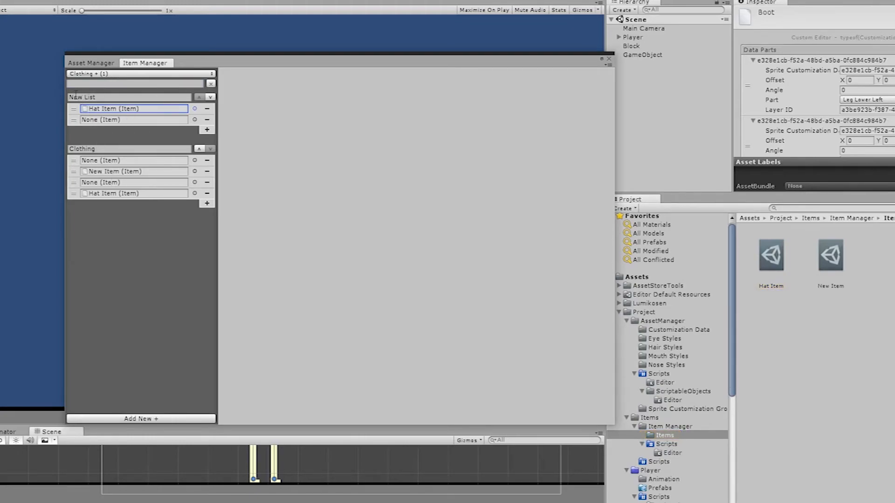
# Hide New List in the Item Manager and show it again above the Clothing list.
pyautogui.click(88, 74)
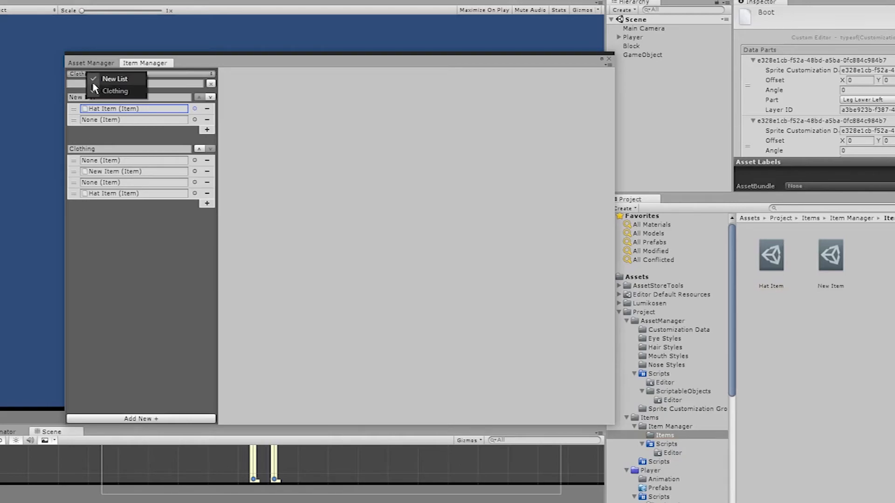
pyautogui.click(100, 79)
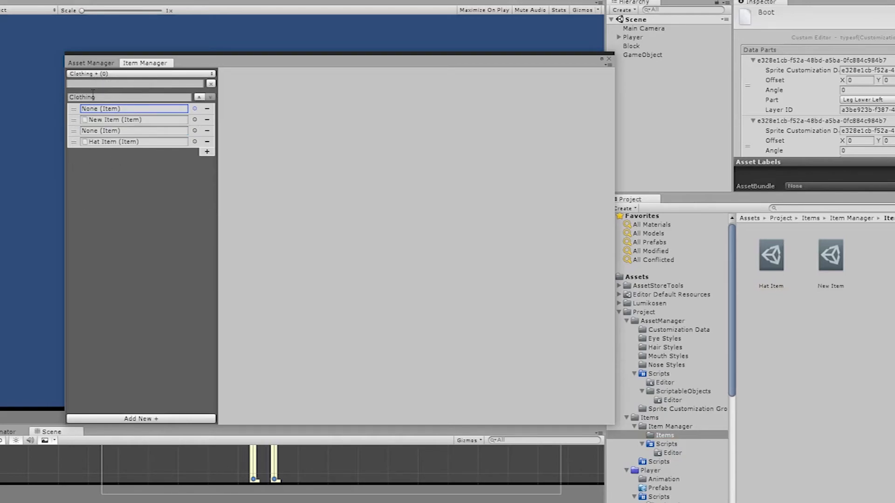
pyautogui.click(87, 75)
pyautogui.click(105, 80)
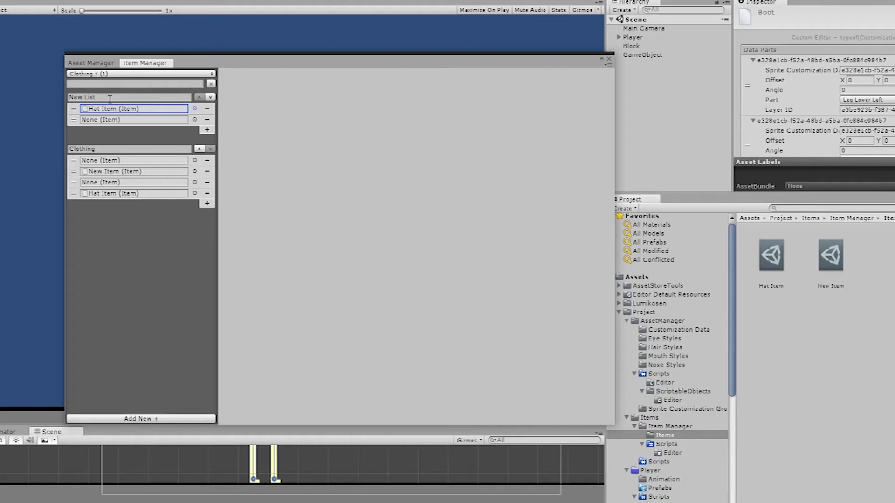
# Show the Mouth Open sprite group in the Asset Manager.
pyautogui.click(91, 62)
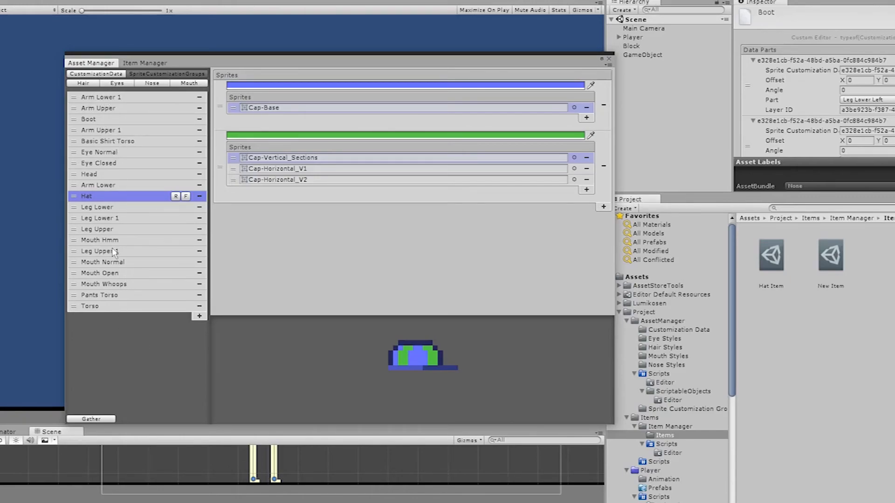
pyautogui.click(109, 277)
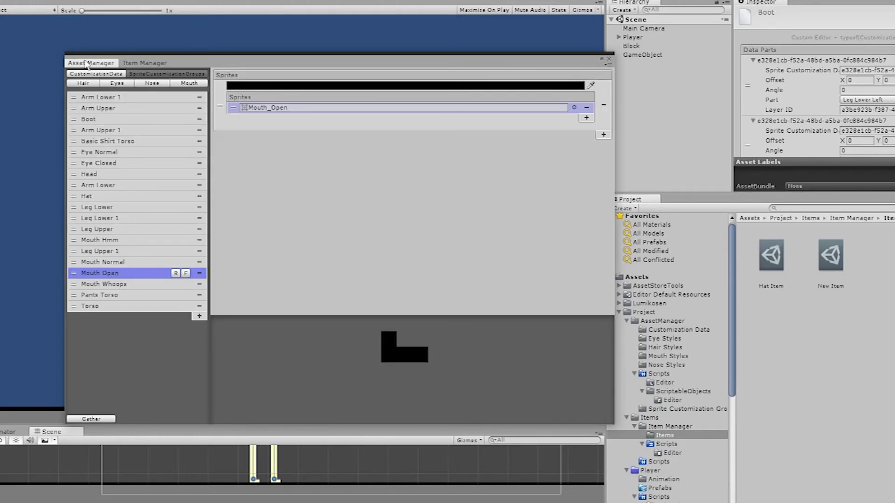
# Return to the Item Manager, move New List below the Clothing list and back above it.
pyautogui.click(143, 64)
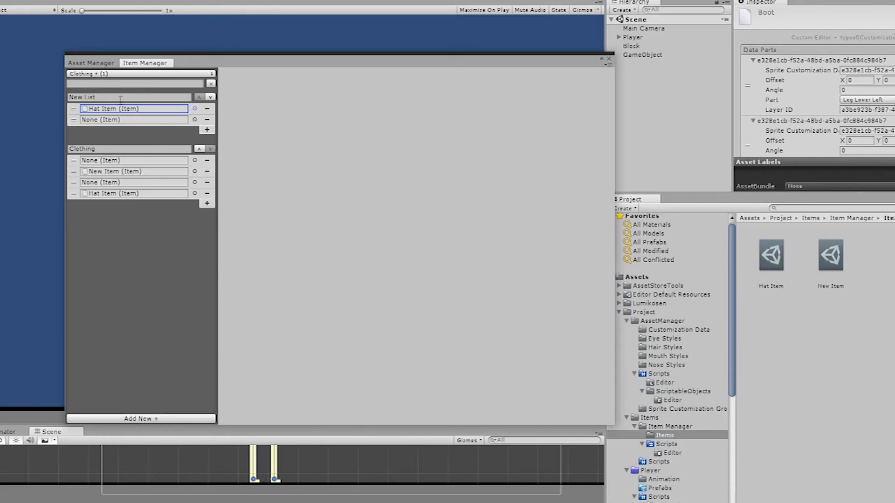
pyautogui.click(212, 97)
pyautogui.click(199, 174)
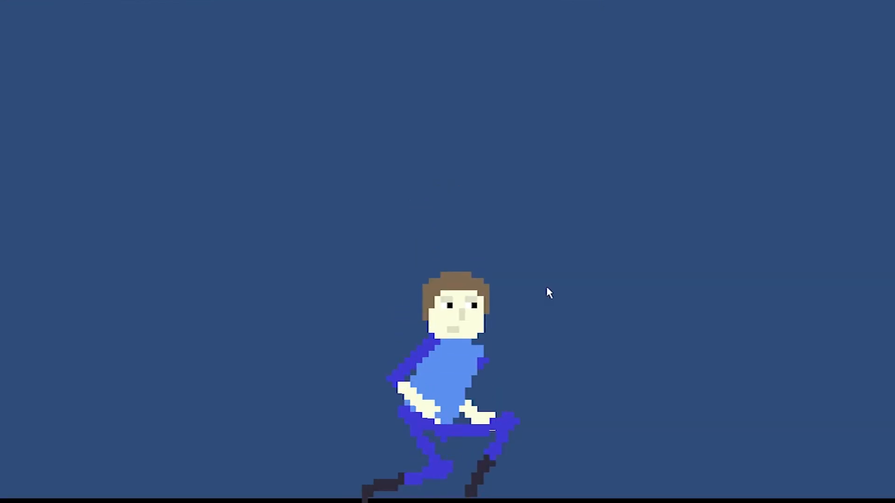
# Play-test the character by running it back and forth and making it jump.
pyautogui.press('a')
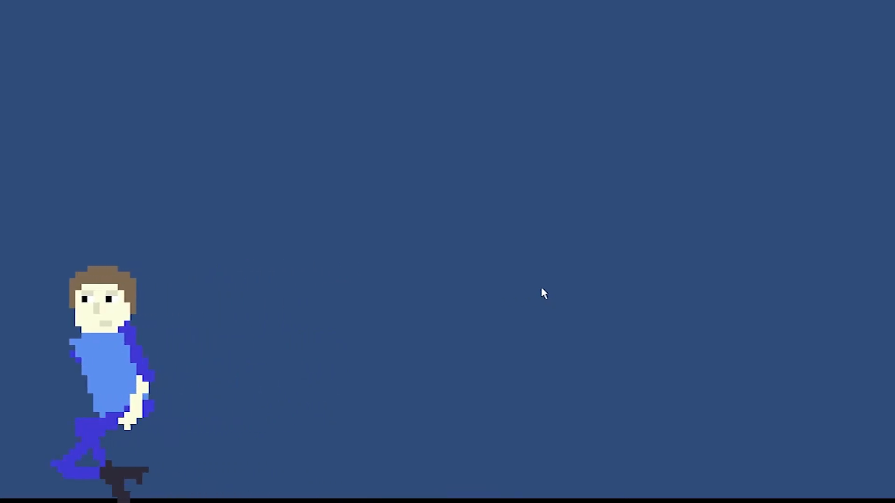
pyautogui.press('d')
pyautogui.press('a')
pyautogui.press('d')
pyautogui.press('a')
pyautogui.press('d')
pyautogui.press('a')
pyautogui.press('d')
pyautogui.press('a')
pyautogui.press('d')
pyautogui.press('a')
pyautogui.press('d')
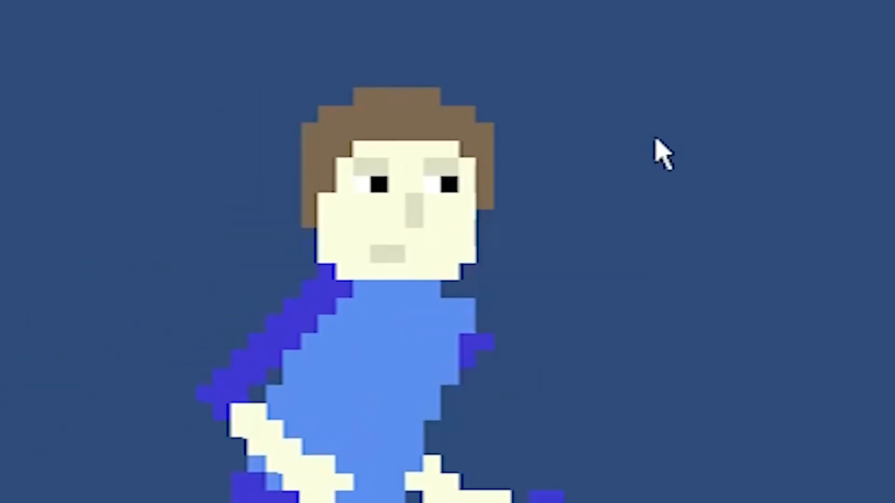
pyautogui.press('space')
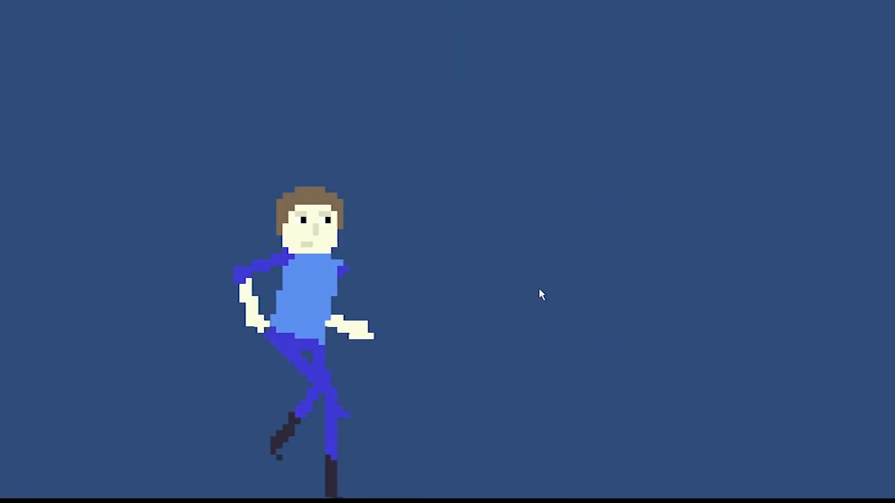
pyautogui.press('d')
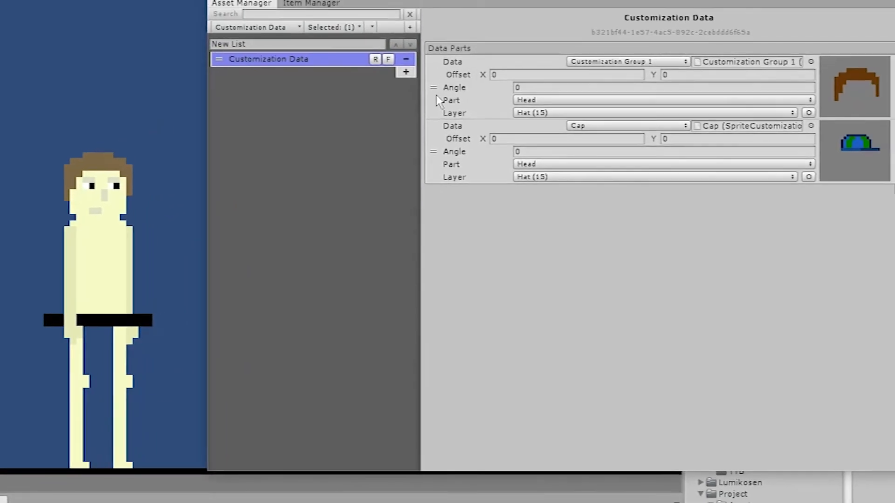
# Move the hair data part below the Cap part in Customization Data and open the Cap sprite group.
pyautogui.moveTo(438, 100); pyautogui.dragTo(436, 154)
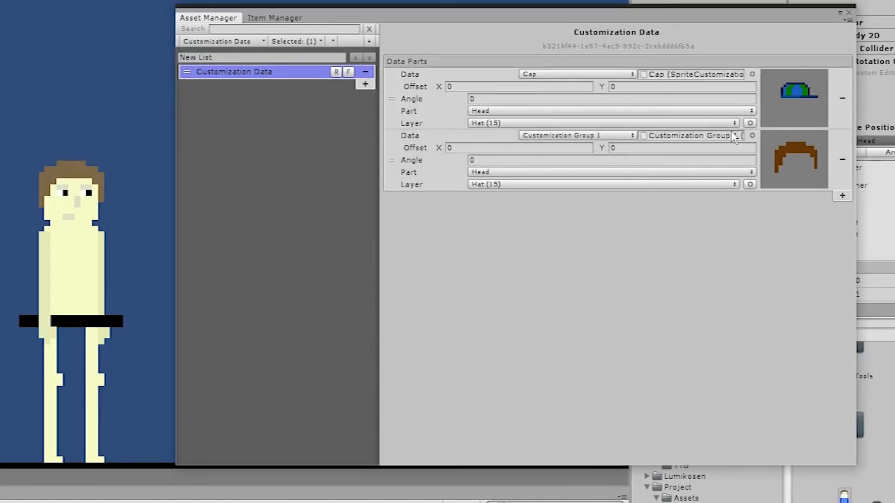
pyautogui.click(794, 100)
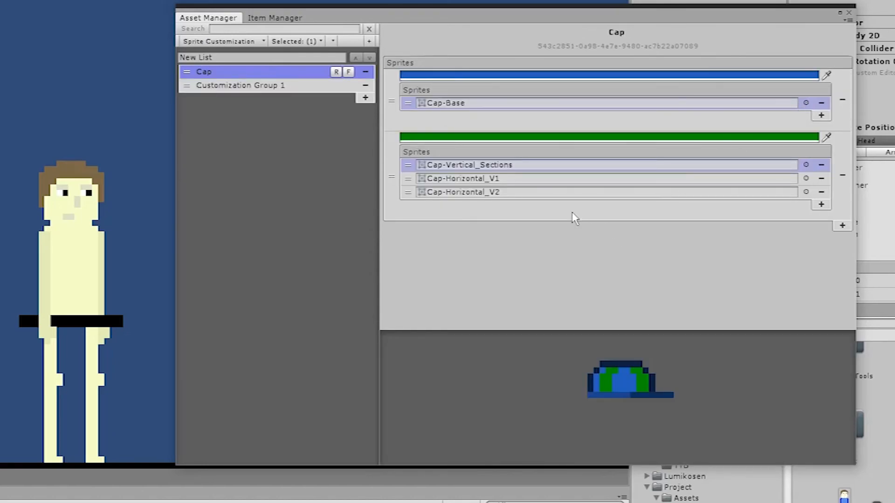
# Switch the cap's pattern to Cap-Horizontal_V1 and on to Cap-Horizontal_V2, and move Cap-Horizontal_V2 to the head of the pattern list.
pyautogui.click(407, 179)
pyautogui.click(408, 192)
pyautogui.moveTo(408, 196); pyautogui.dragTo(410, 167)
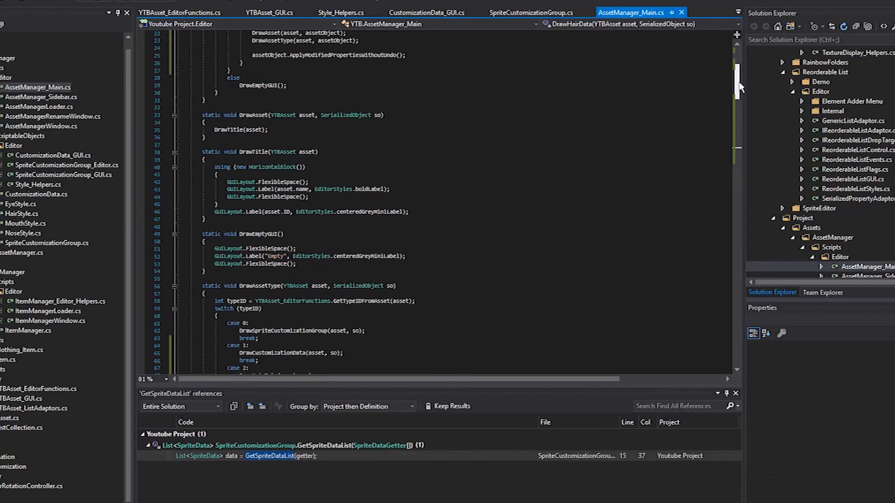
# Look through the AssetManager_Main.cs code in Visual Studio, down to the Customization Data region.
pyautogui.moveTo(739, 86); pyautogui.dragTo(748, 193)
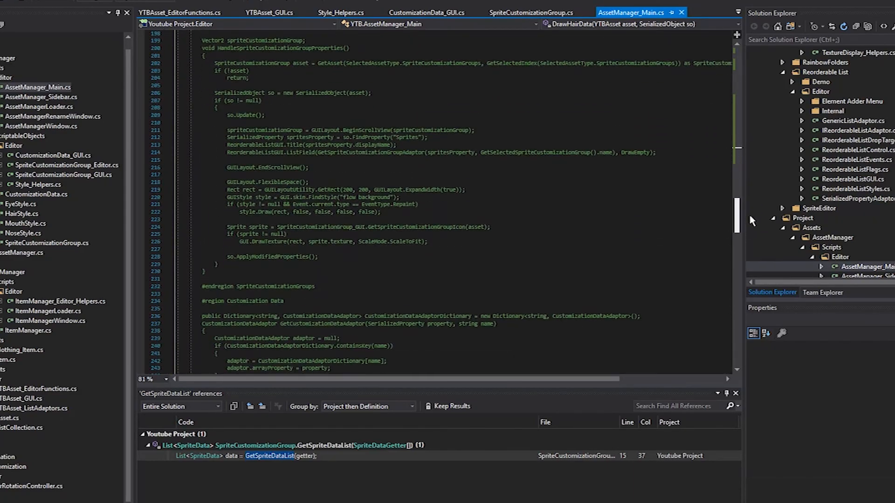